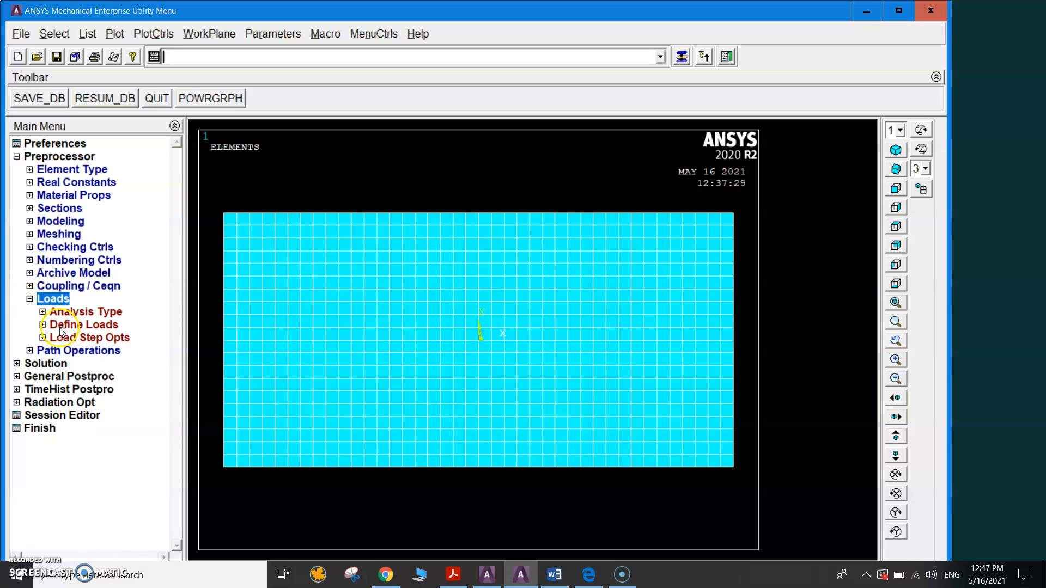
Apply structural displacement constraints to the lines along the plate's left and right edges.
left_click(44, 326)
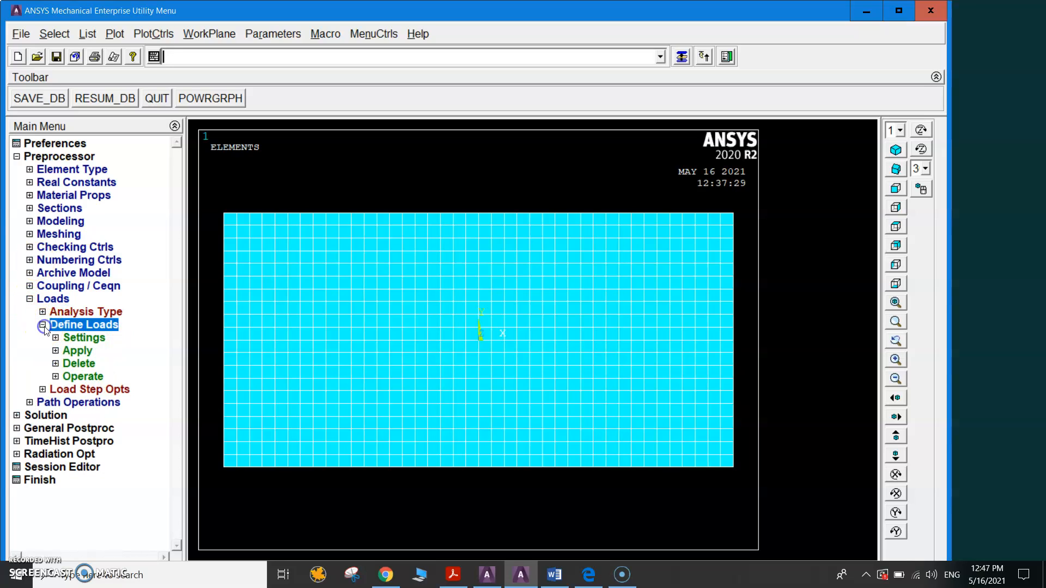
left_click(72, 353)
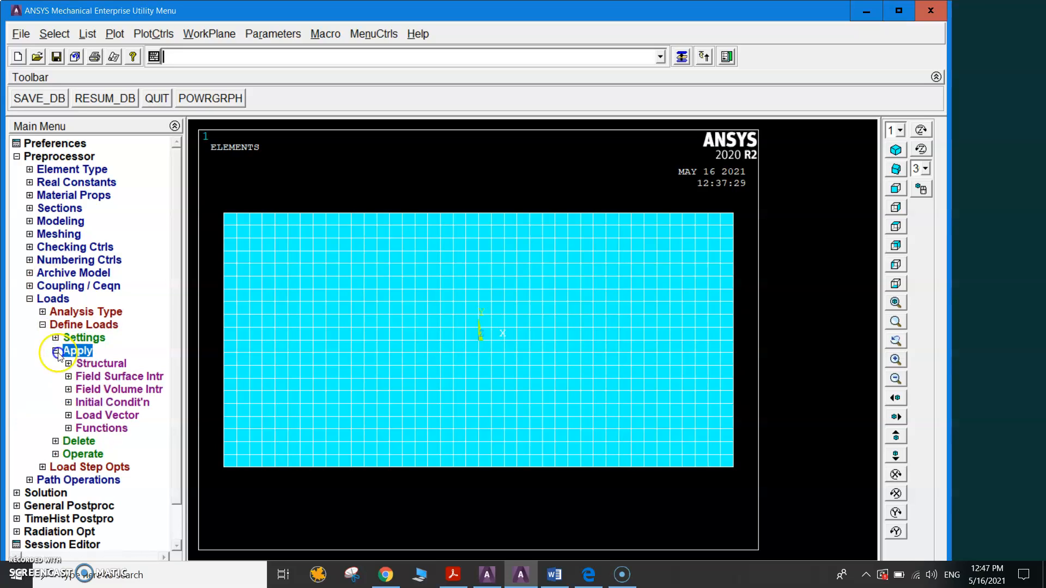
left_click(80, 365)
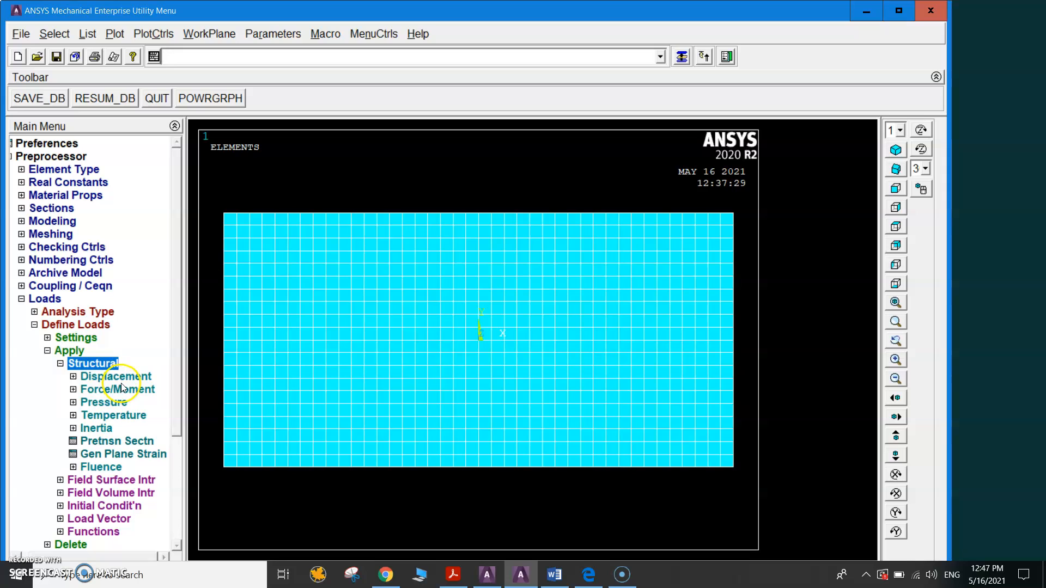
left_click(103, 377)
left_click(96, 378)
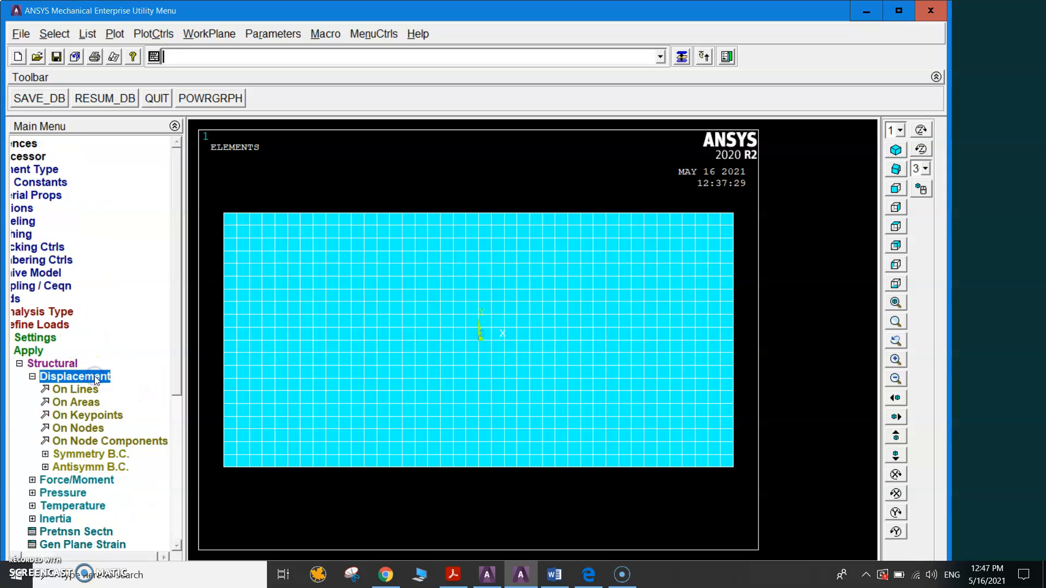
left_click(68, 392)
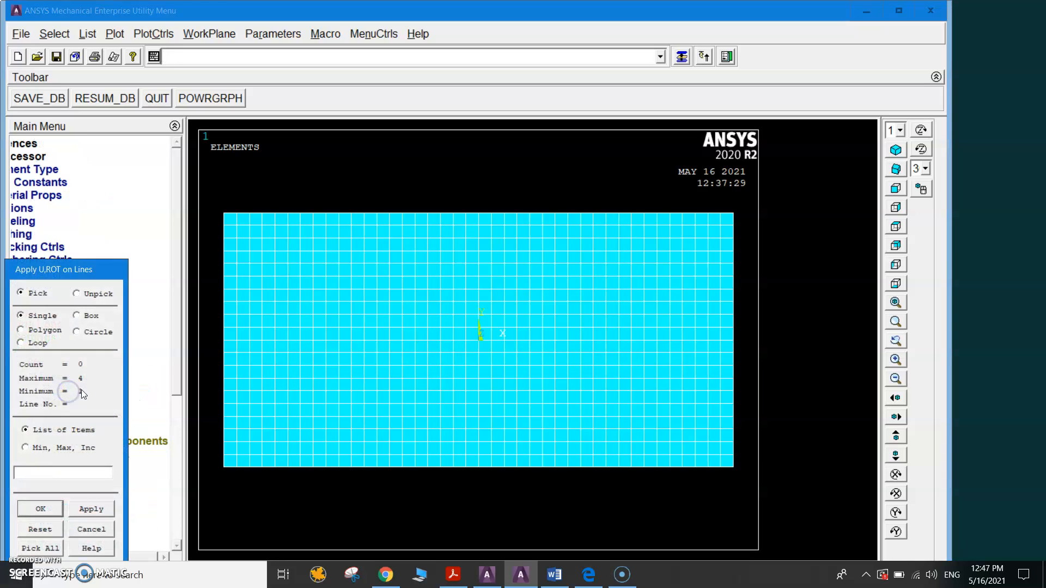
left_click(224, 287)
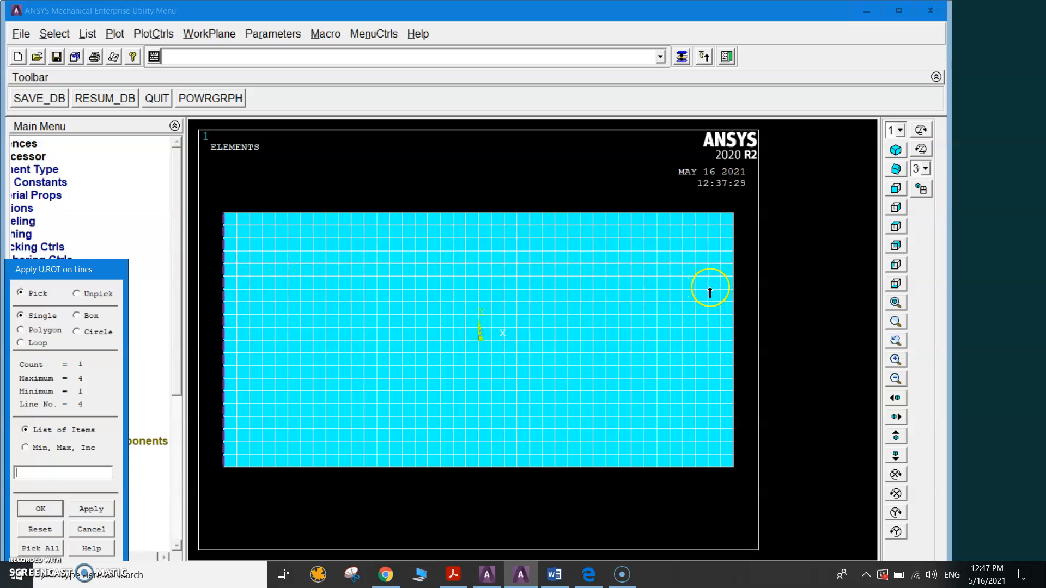
left_click(735, 291)
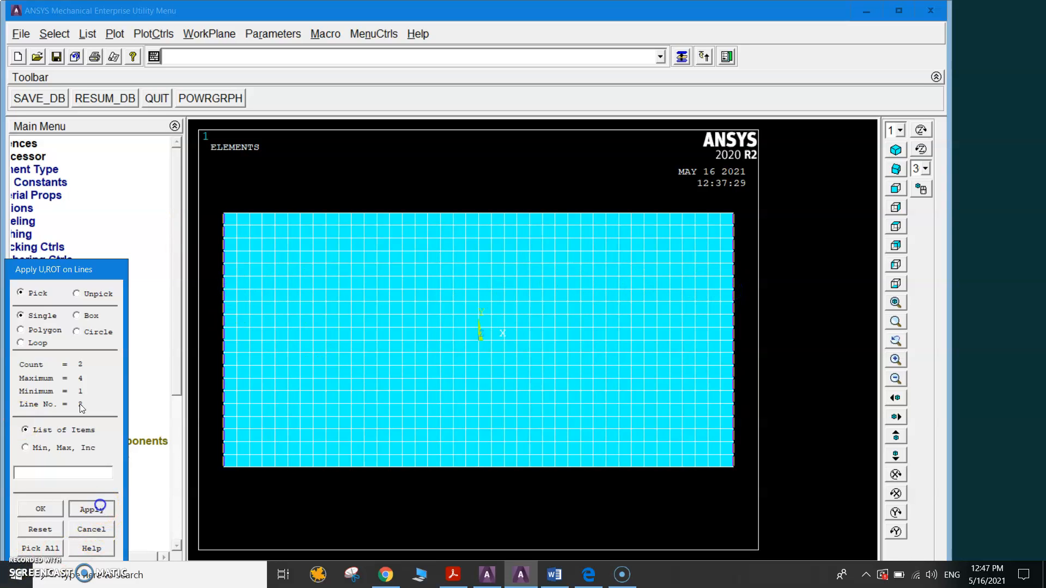
left_click(92, 509)
left_click(413, 390)
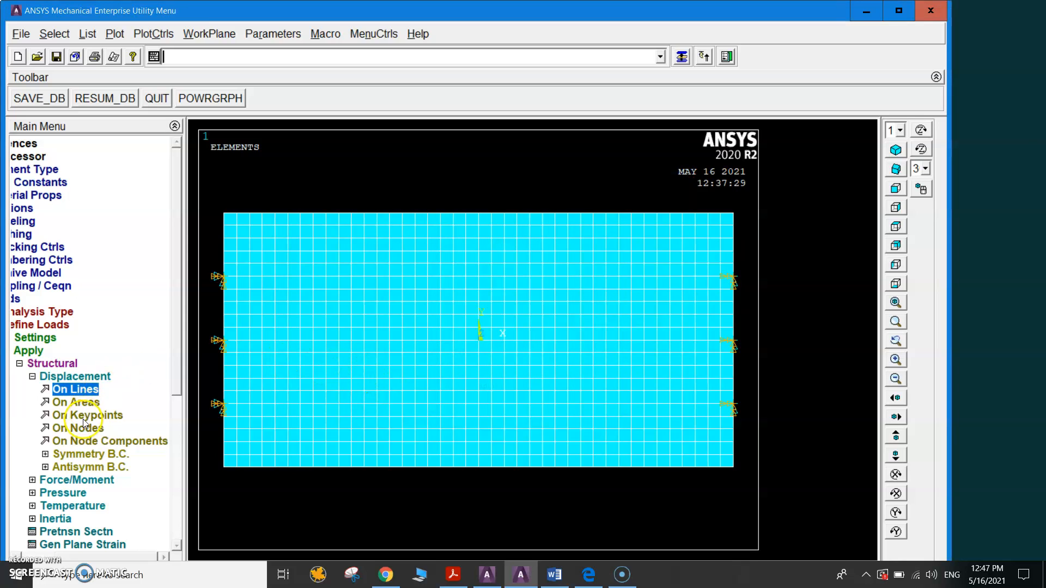
Apply a constant pressure of -6e6 to the lines along the plate's upper and lower edges.
left_click(32, 376)
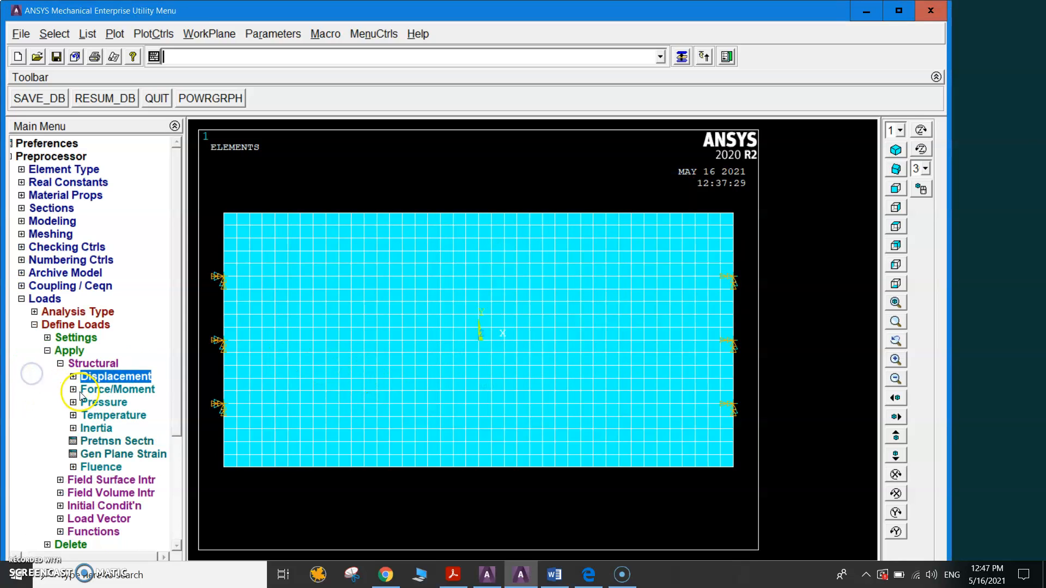
left_click(95, 404)
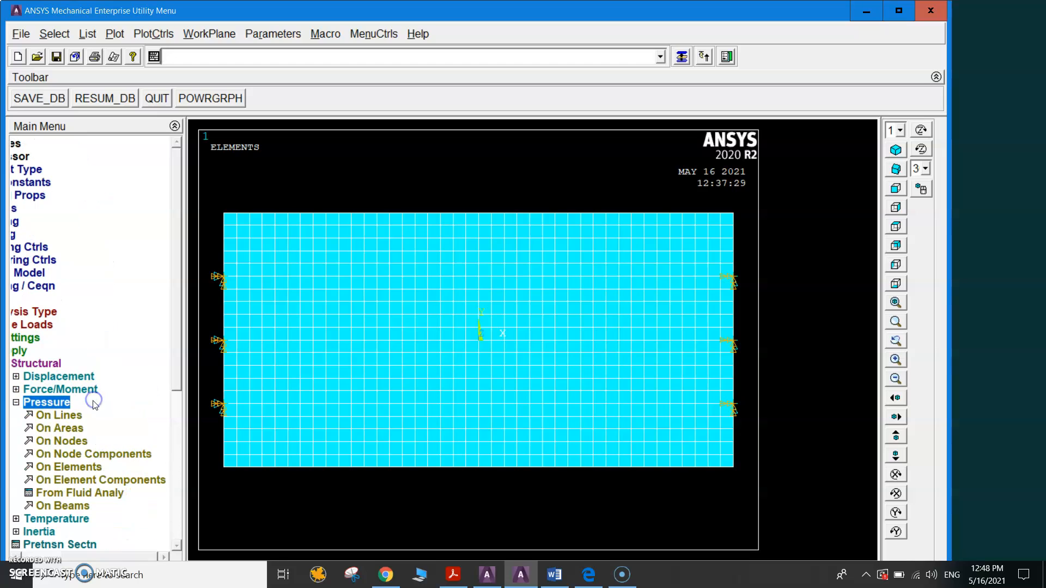
left_click(63, 416)
left_click(460, 214)
left_click(456, 468)
left_click(40, 509)
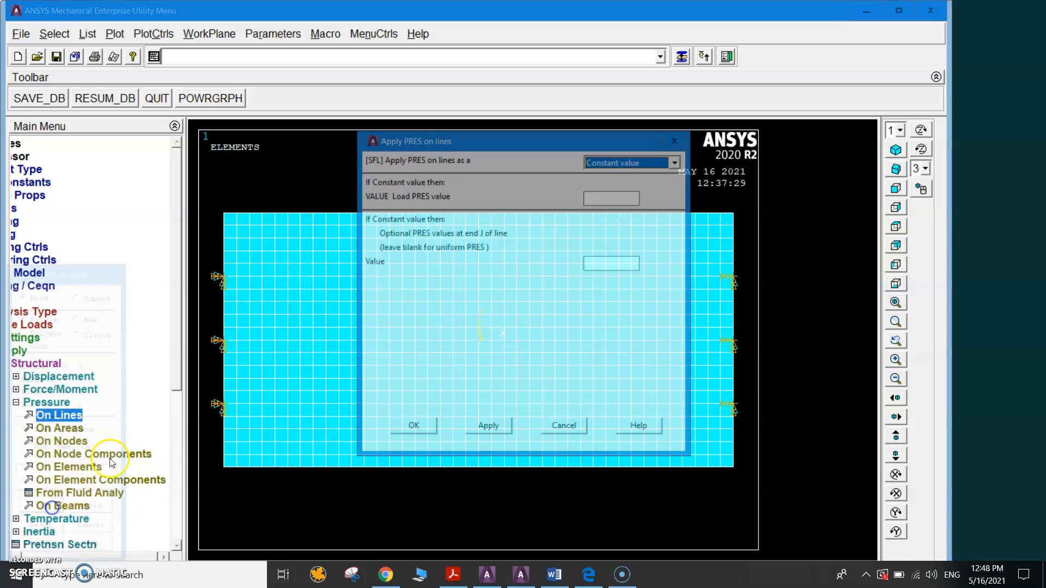
left_click(605, 197)
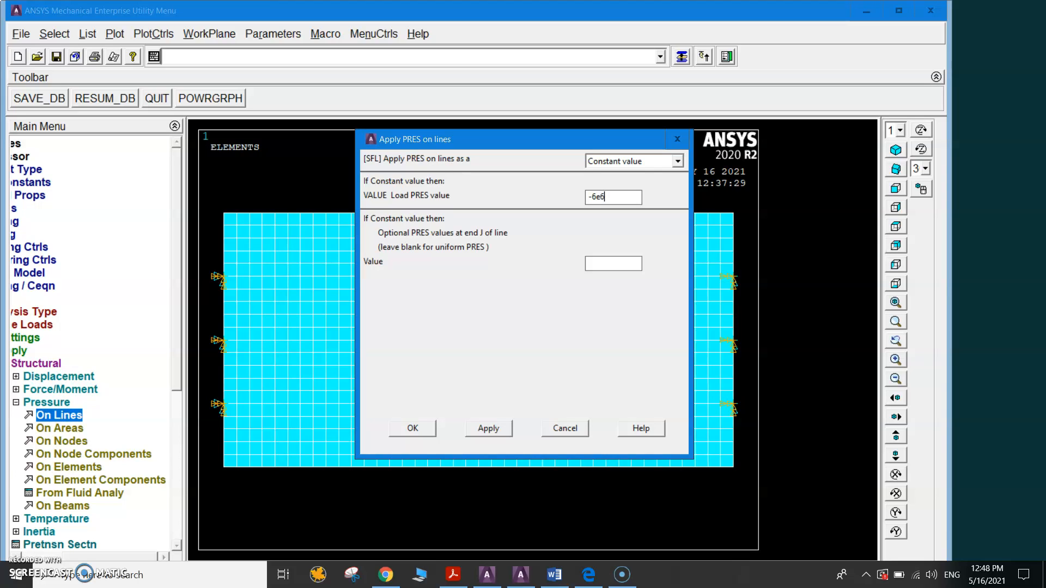
left_click(413, 429)
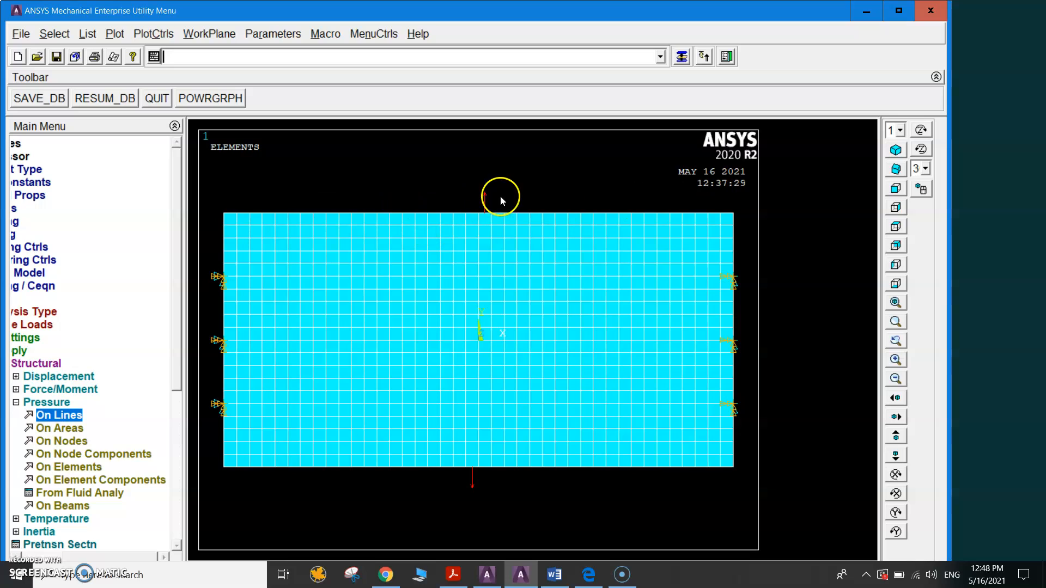
Define a new analysis of type Static for the solution.
left_click(15, 402)
left_click(34, 325)
left_click(30, 301)
left_click(17, 325)
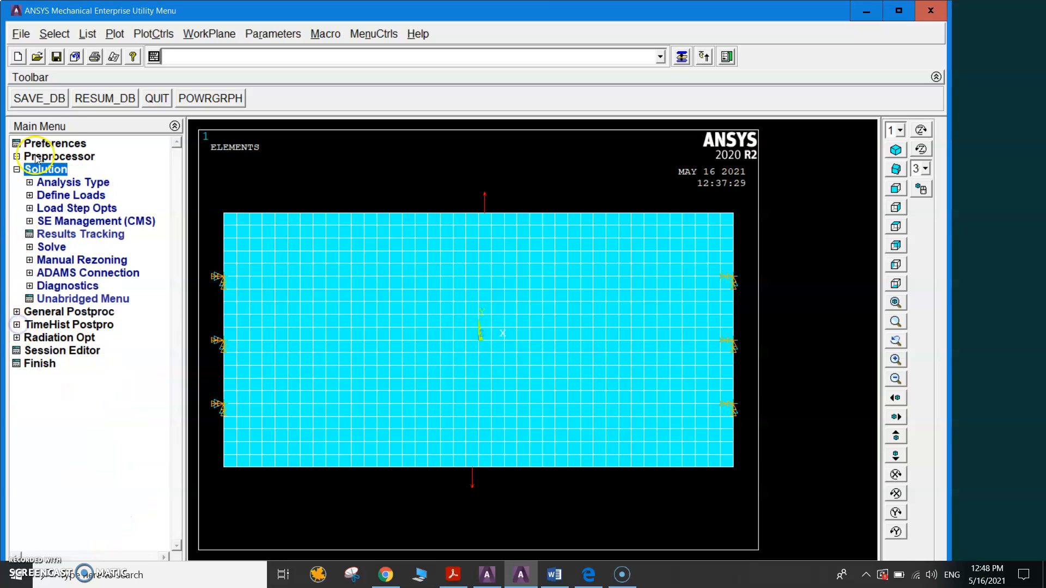
left_click(38, 186)
left_click(82, 195)
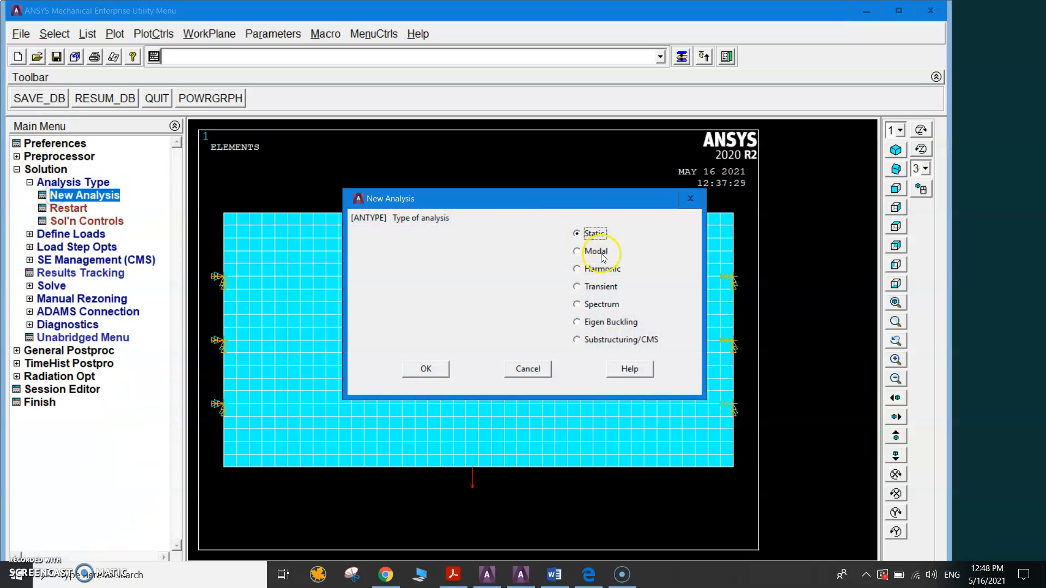
left_click(426, 369)
Solve the current load step and dismiss the status listing and completion note.
left_click(57, 285)
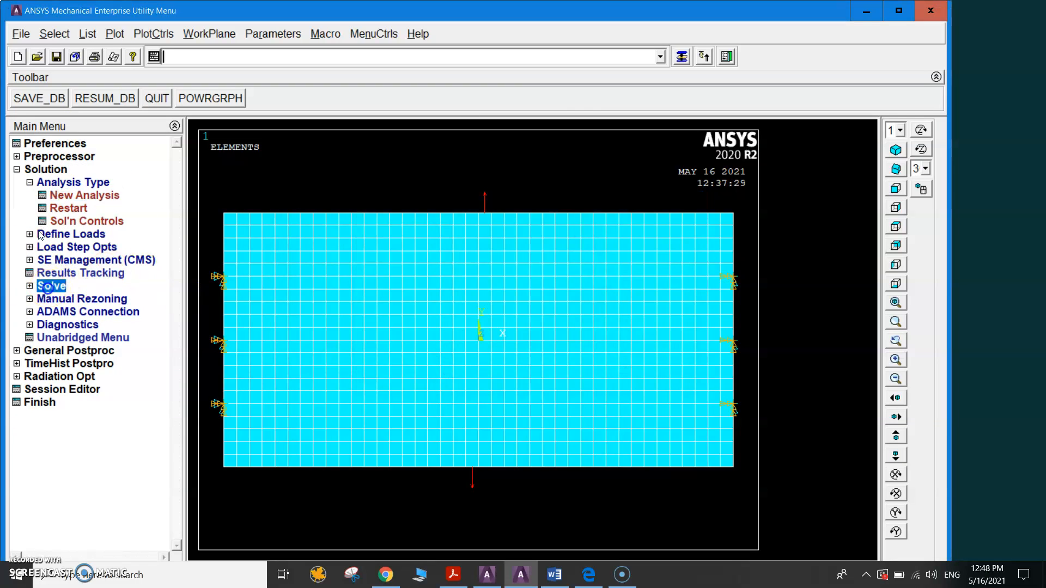
left_click(71, 261)
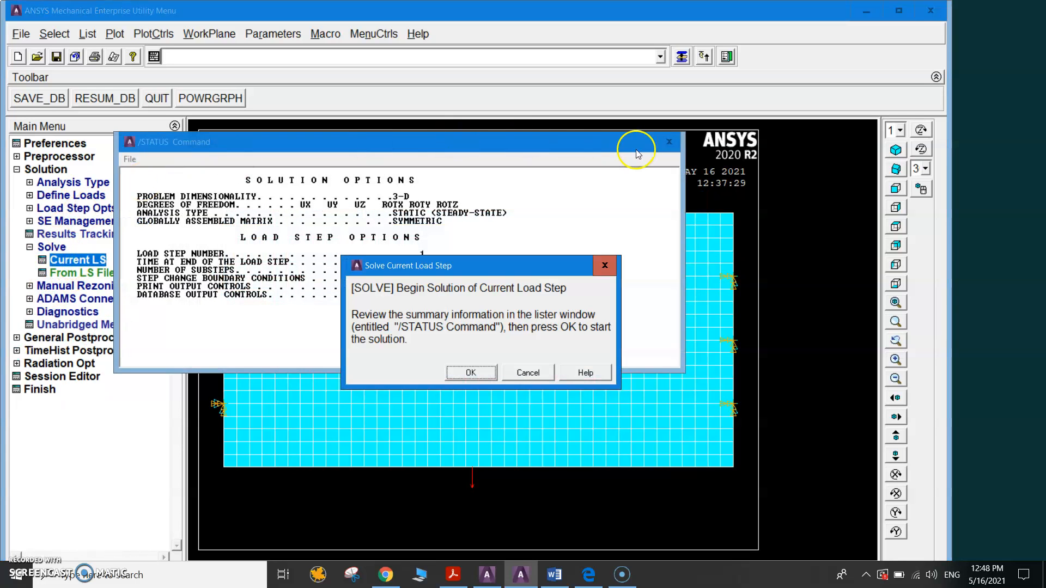
left_click(654, 142)
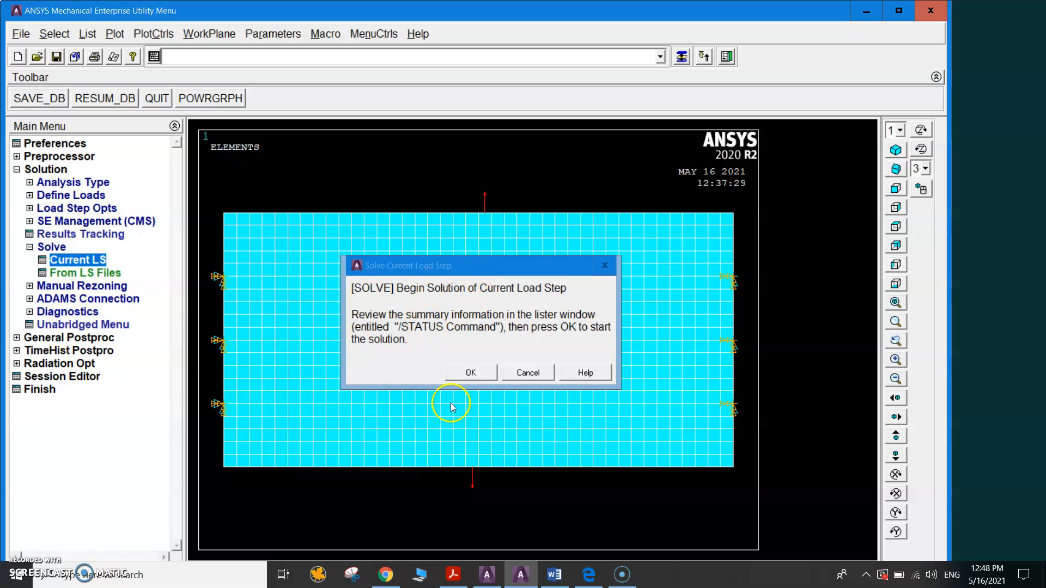
left_click(472, 373)
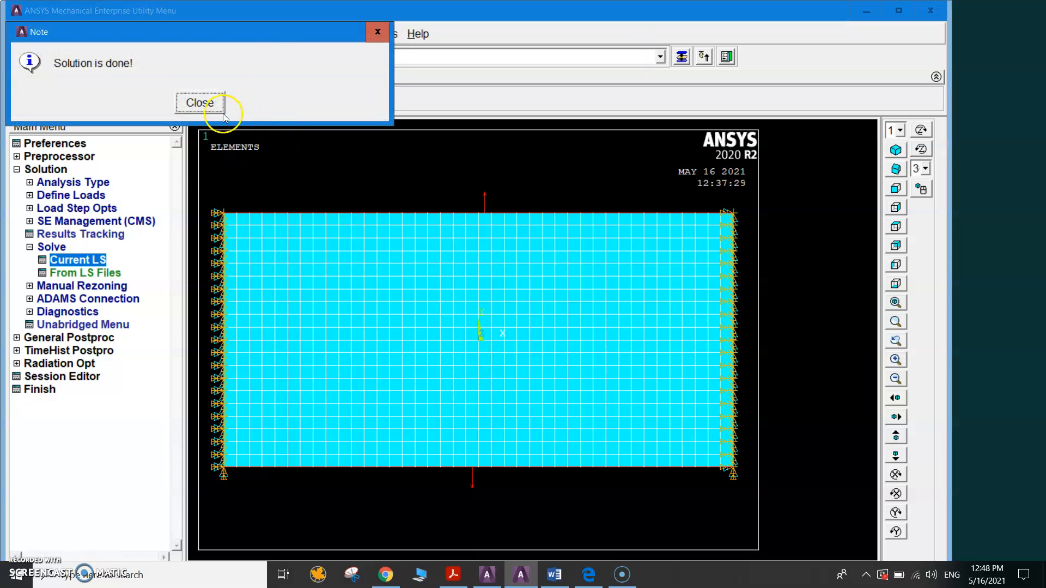
left_click(201, 104)
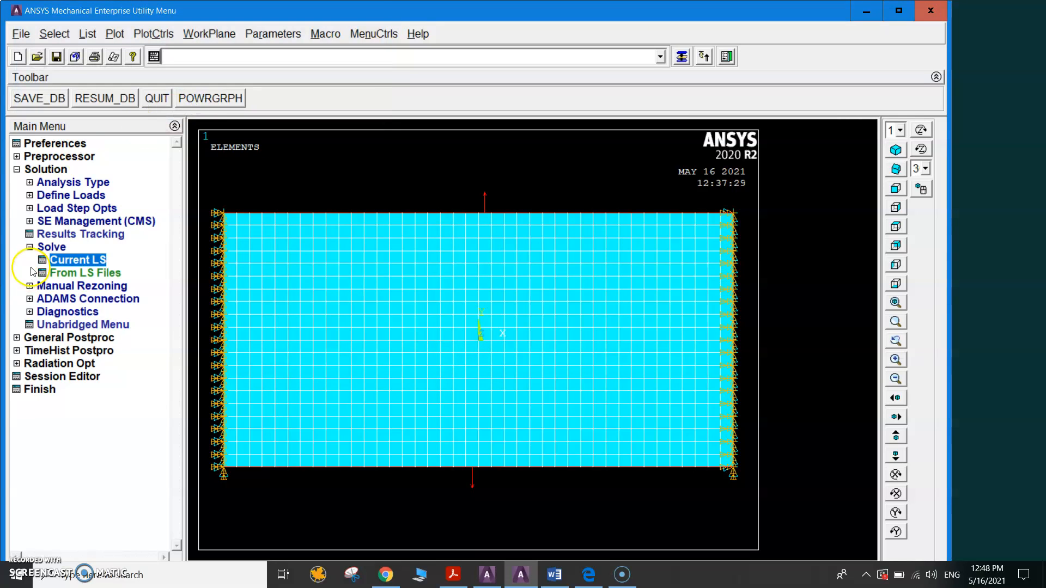
Plot the nodal solution contour of the Y-component of displacement with the deformed shape only.
left_click(18, 170)
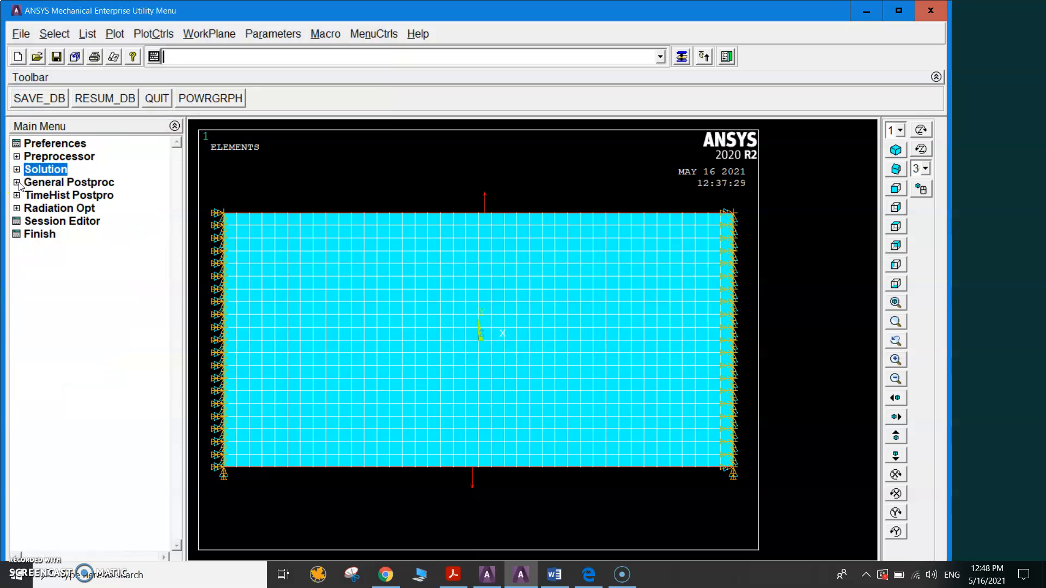
left_click(17, 182)
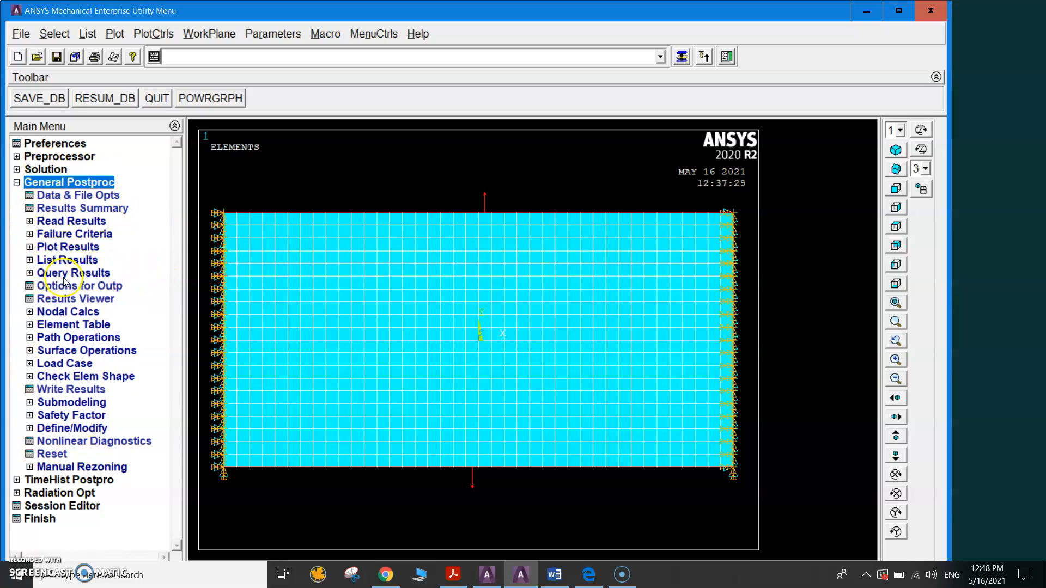
left_click(56, 248)
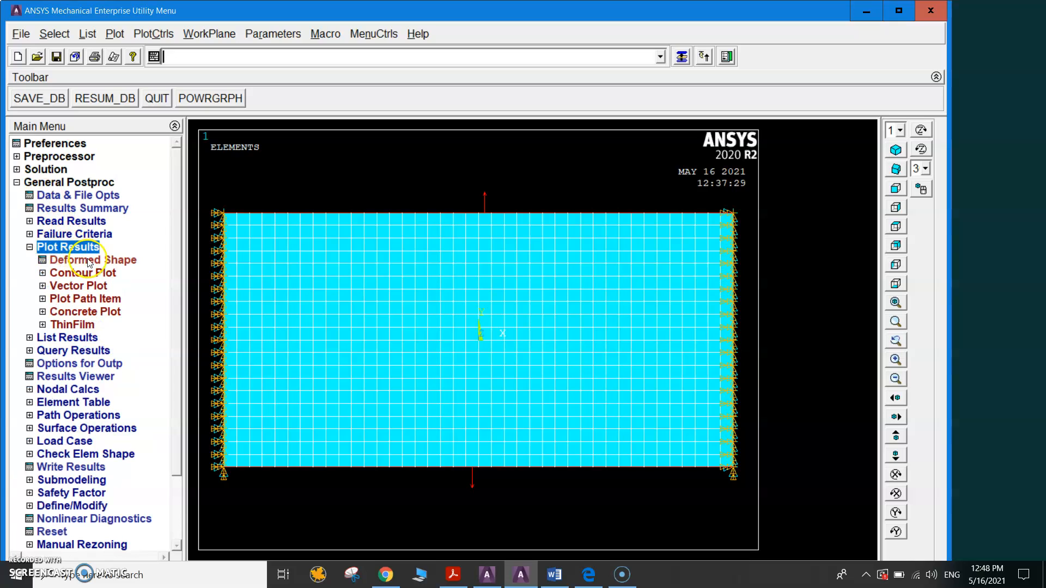
left_click(63, 274)
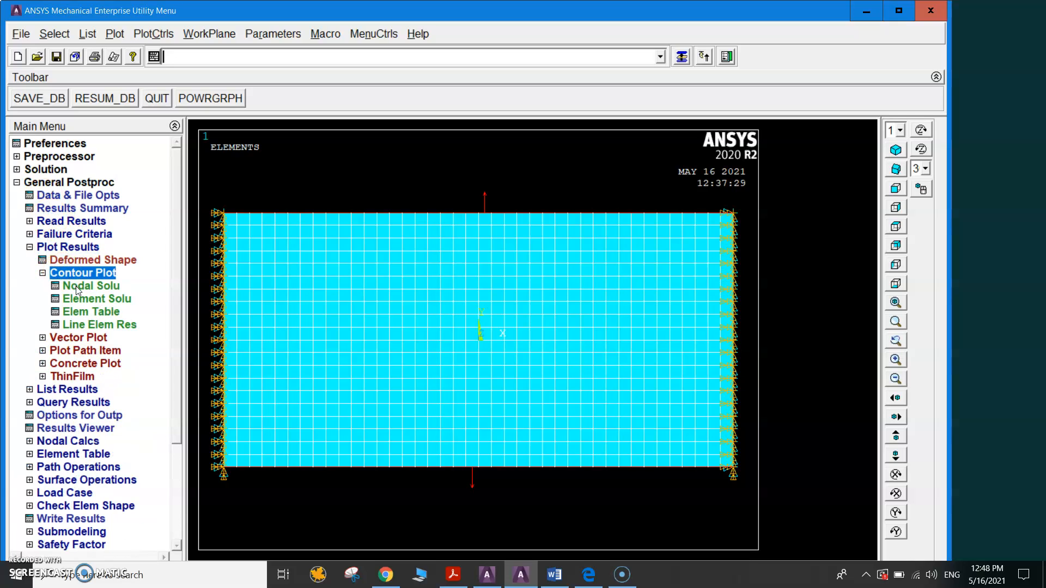
left_click(92, 284)
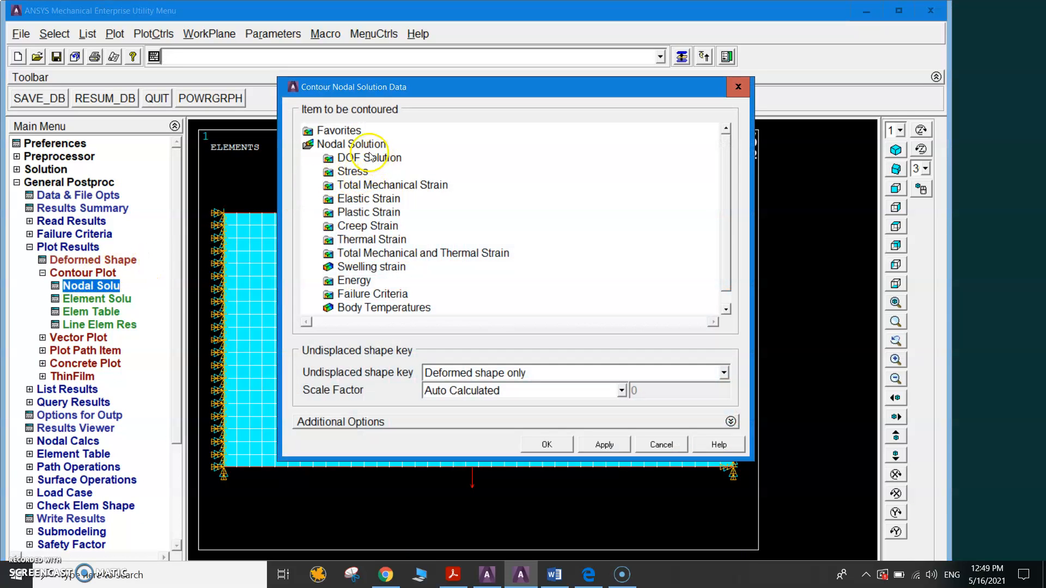
left_click(330, 161)
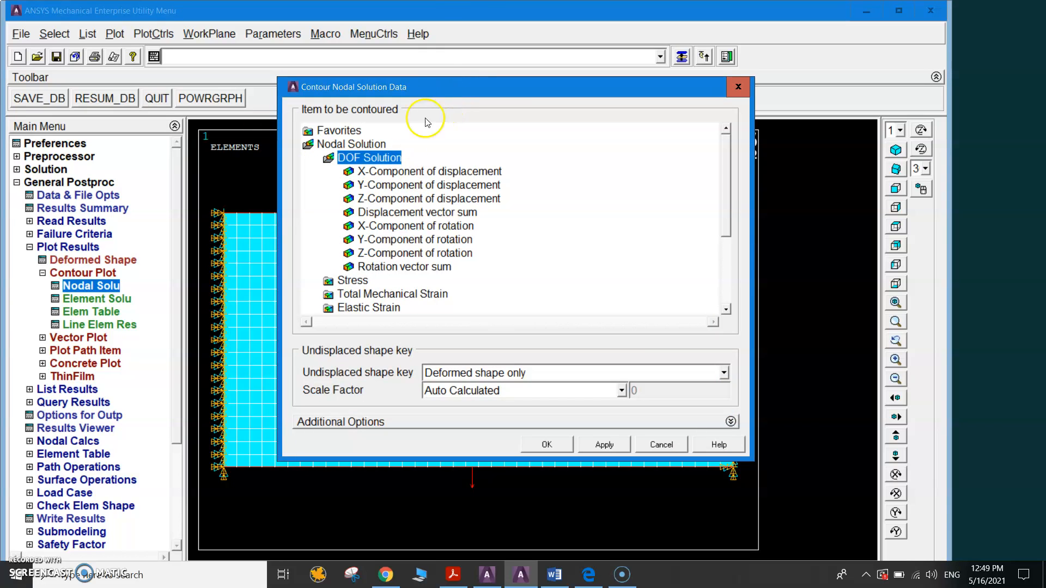
left_click(384, 185)
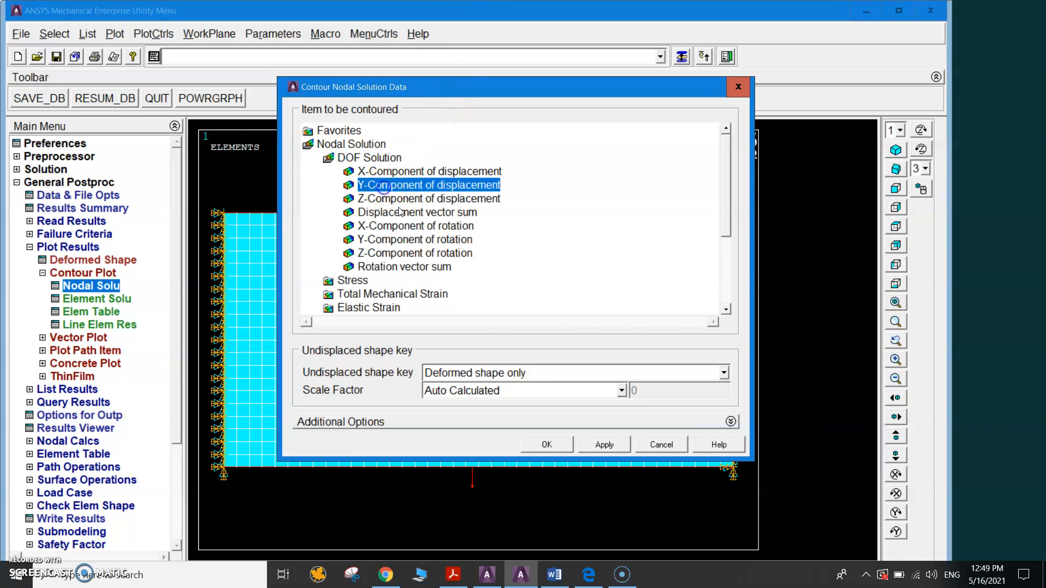
left_click(546, 445)
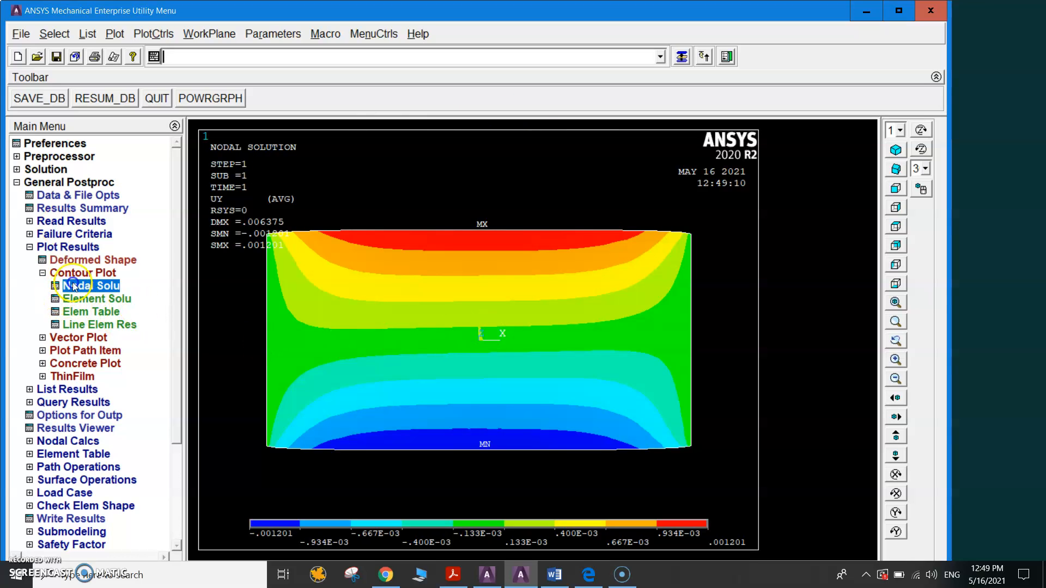
Try to plot the nodal solution contour of the Y-component of stress.
left_click(103, 285)
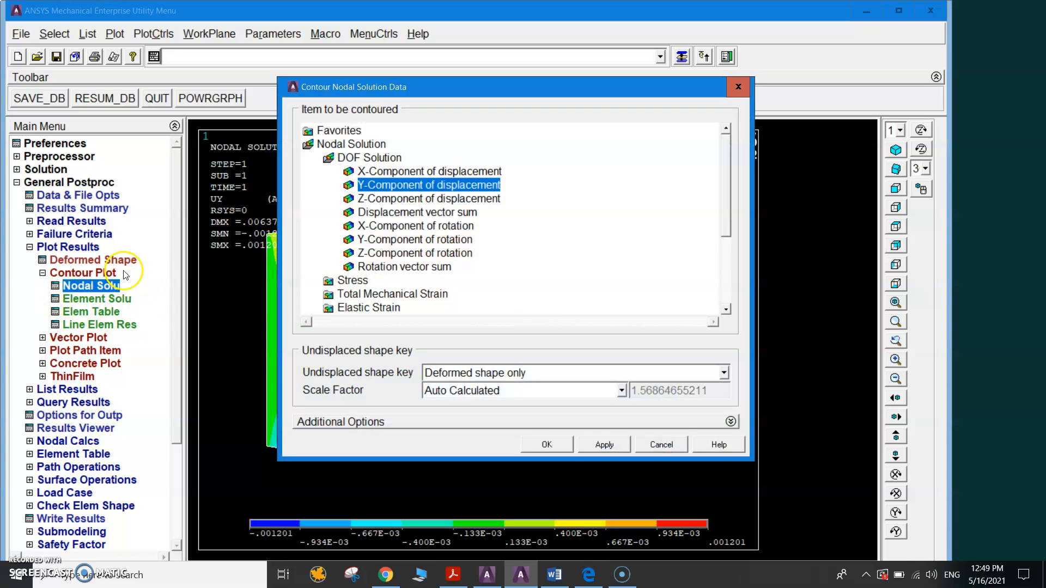
left_click(329, 280)
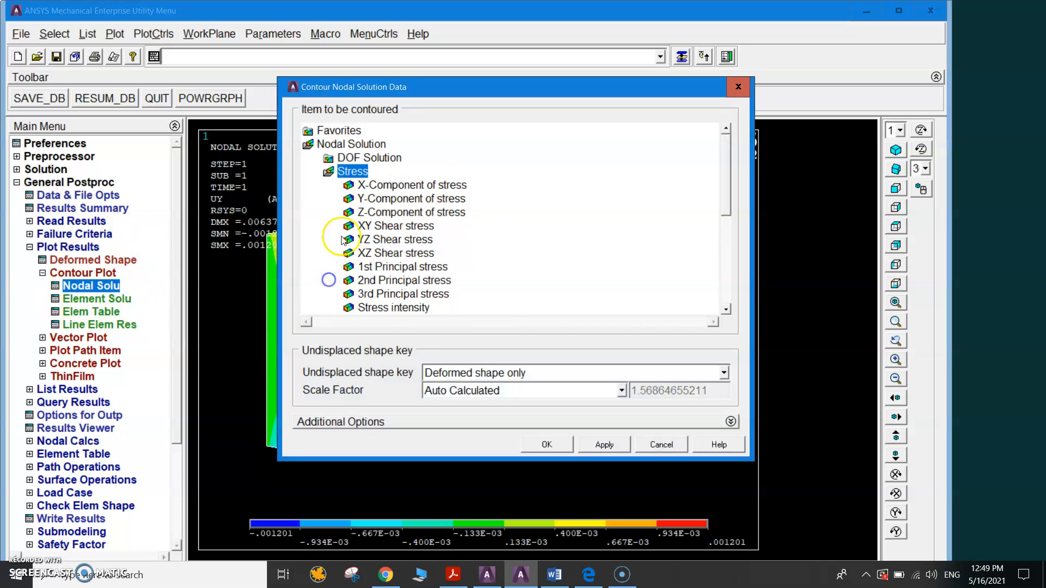
left_click(384, 200)
left_click(547, 444)
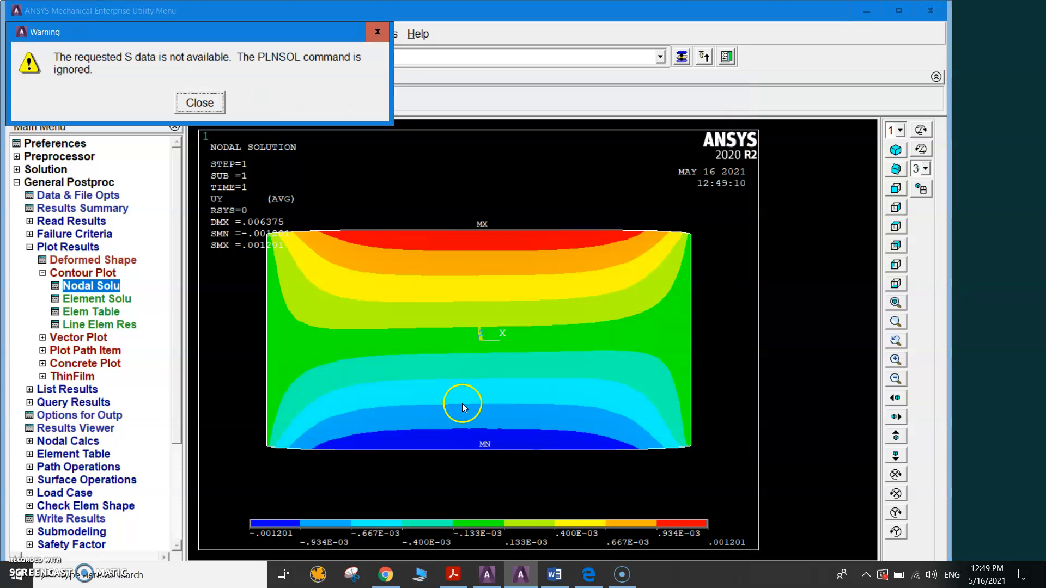
left_click(200, 103)
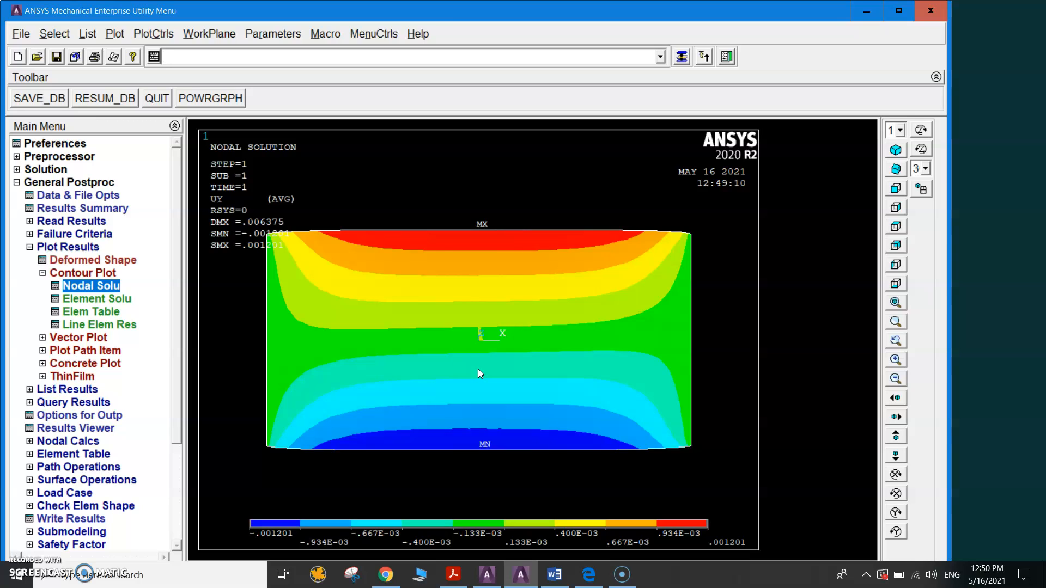
Switch to Layers.pdf in Adobe Acrobat Reader and review the layer thicknesses, orientations and material properties.
left_click(451, 335)
left_click(453, 574)
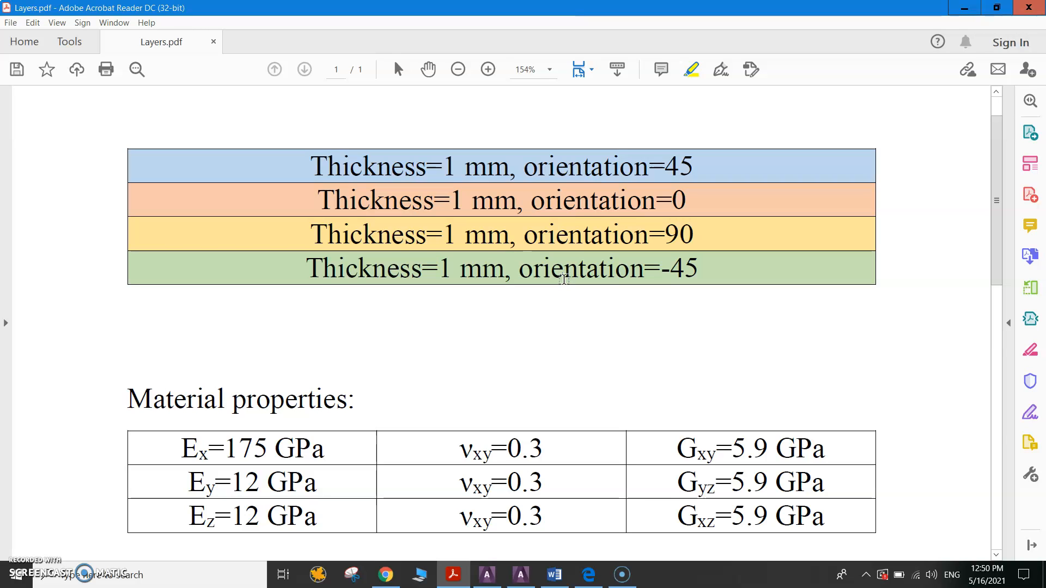
scroll(545, 338, "down", 3)
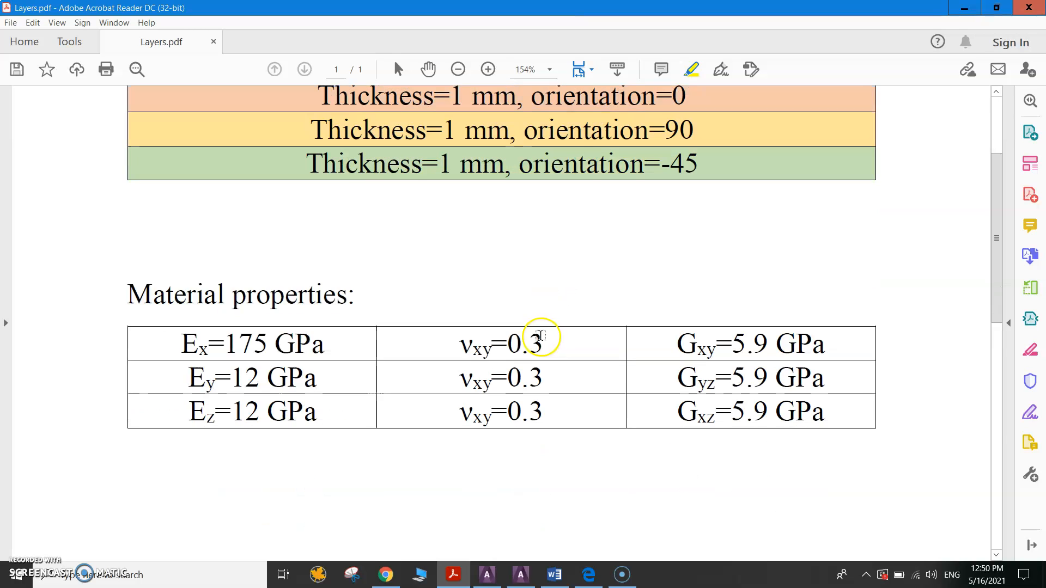